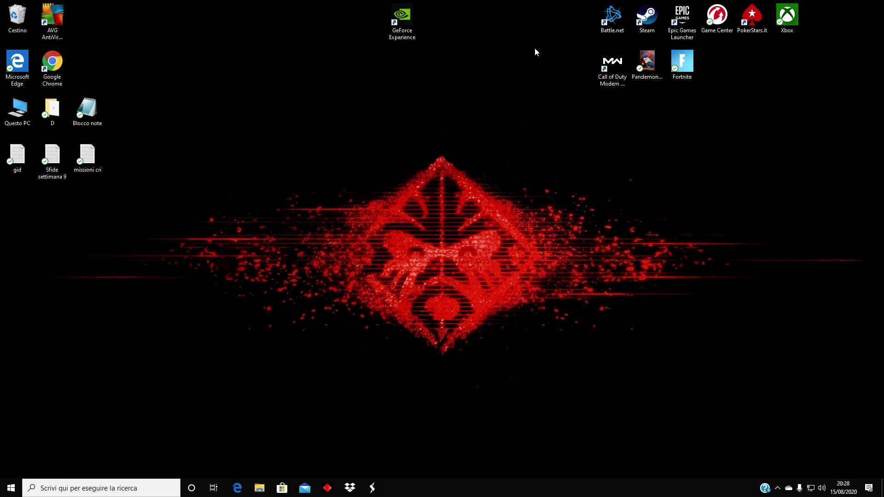
Open the NVIDIA Control Panel from the desktop and go to the image settings with preview page.
{"action": "right_click", "coordinate": [529, 194]}
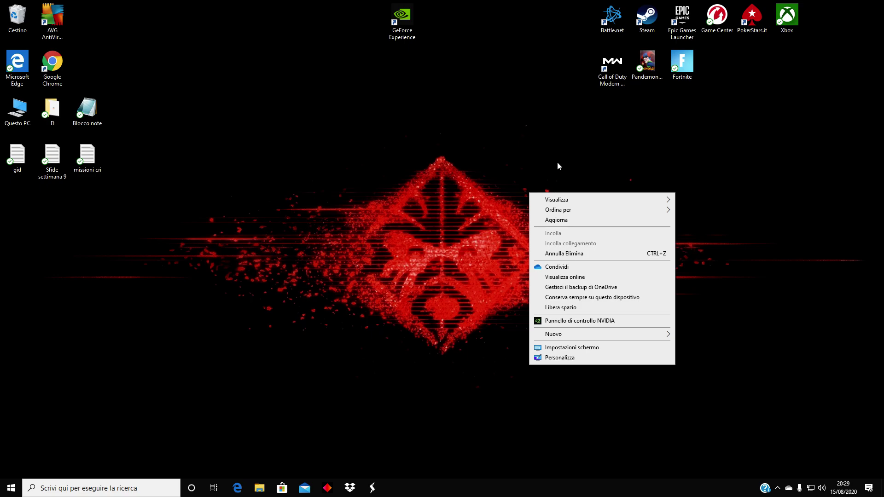
{"action": "left_click", "coordinate": [578, 322]}
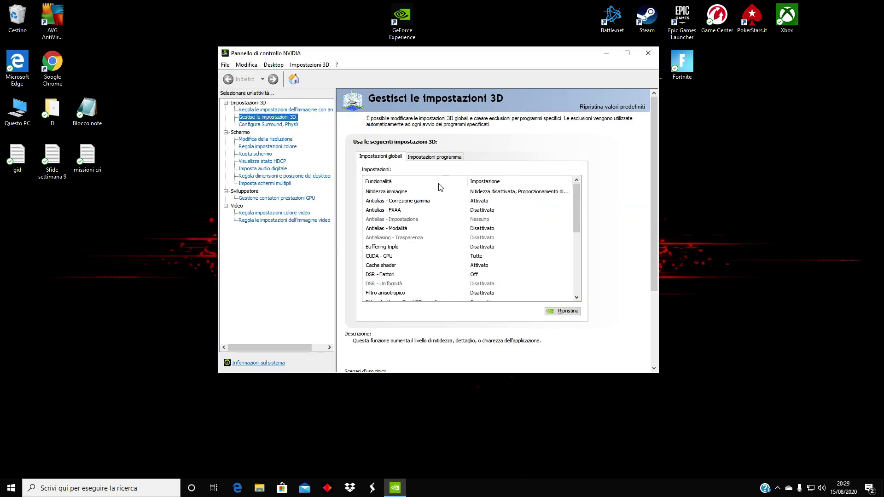
{"action": "left_click", "coordinate": [286, 111]}
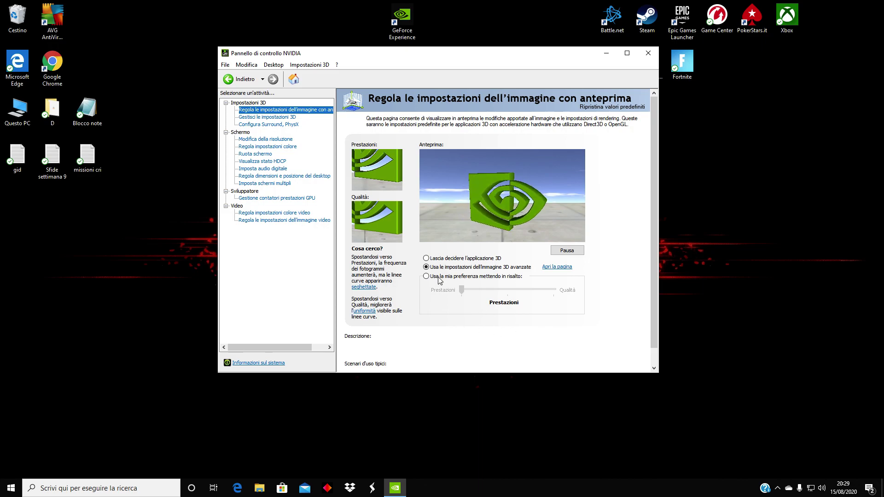
Choose "Usa la mia preferenza mettendo in risalto" for the image settings, emphasising Prestazioni, and apply the change.
{"action": "mouse_move", "coordinate": [428, 280]}
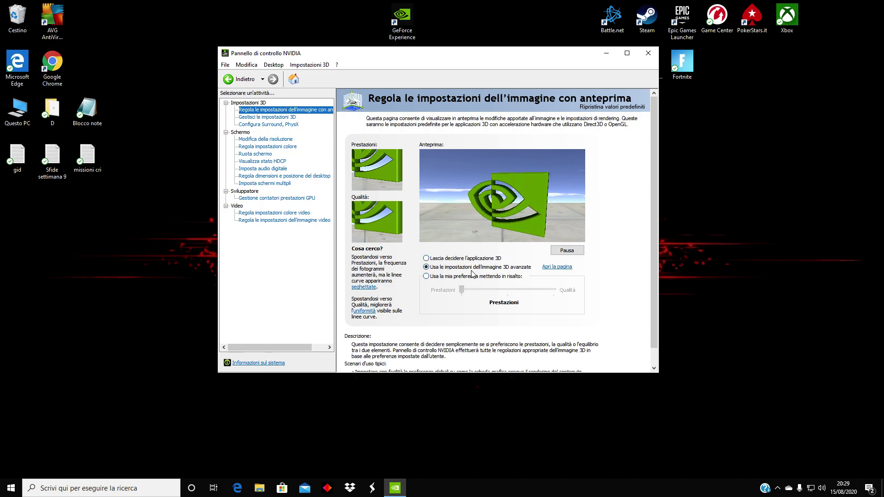
{"action": "left_click", "coordinate": [427, 277]}
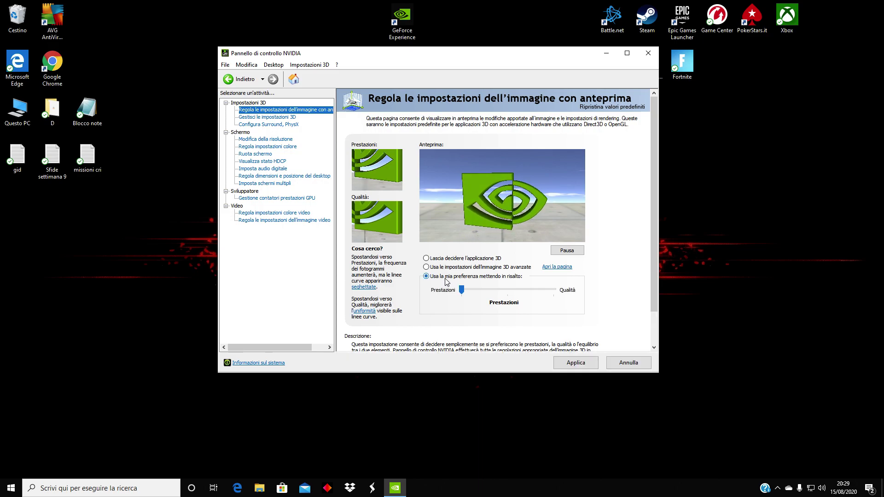
{"action": "left_click_drag", "start_coordinate": [462, 290], "coordinate": [538, 300]}
{"action": "key", "text": "Home"}
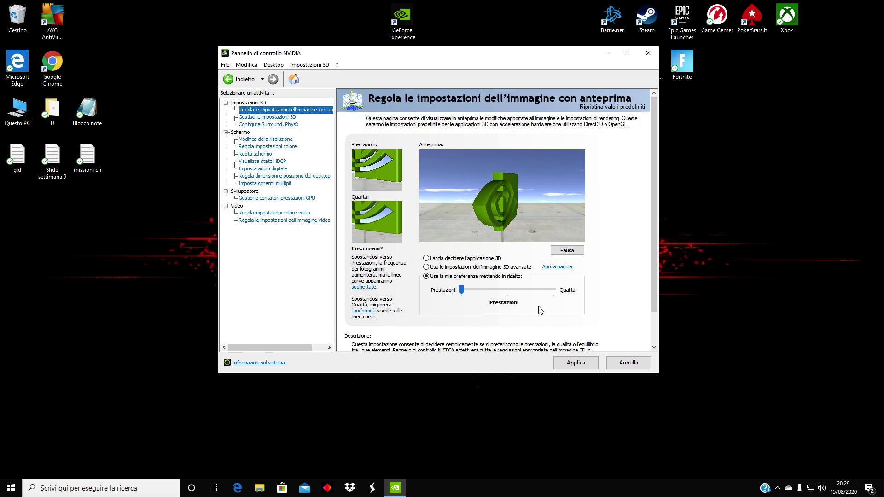
{"action": "left_click", "coordinate": [575, 368]}
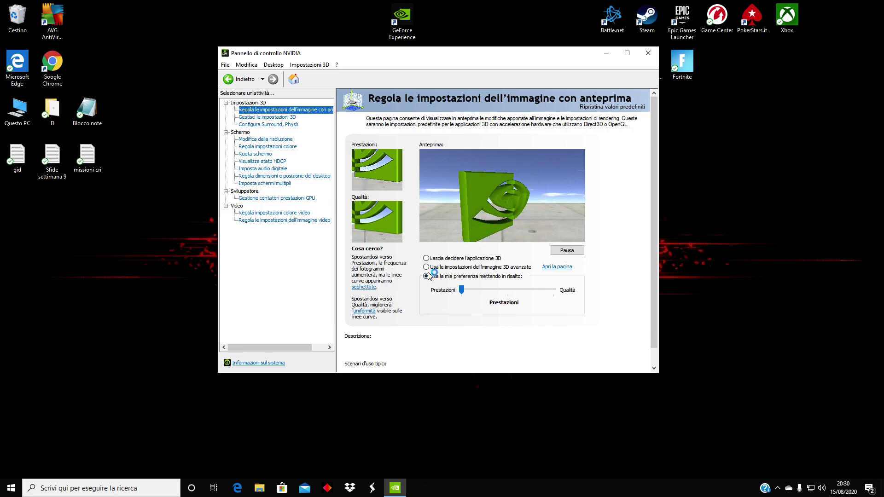
Try the "Usa le impostazioni dell'immagine 3D avanzate" option and return to the own-preference option.
{"action": "mouse_move", "coordinate": [428, 273]}
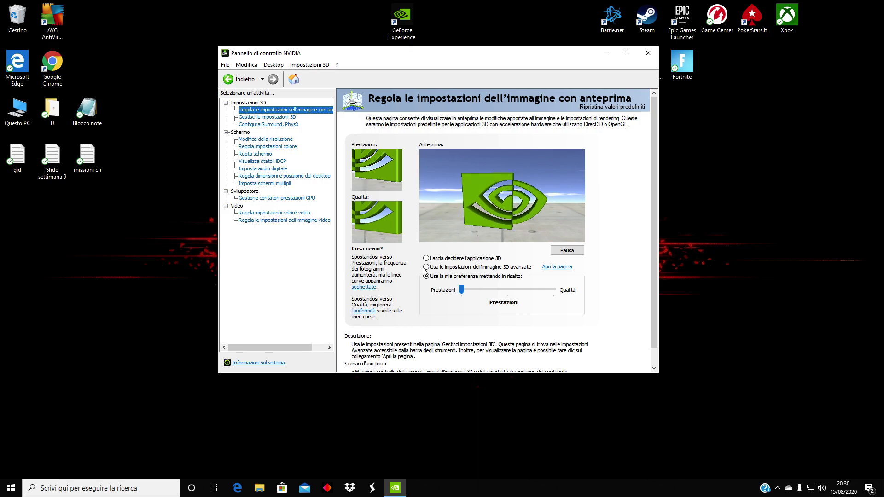
{"action": "left_click", "coordinate": [426, 268]}
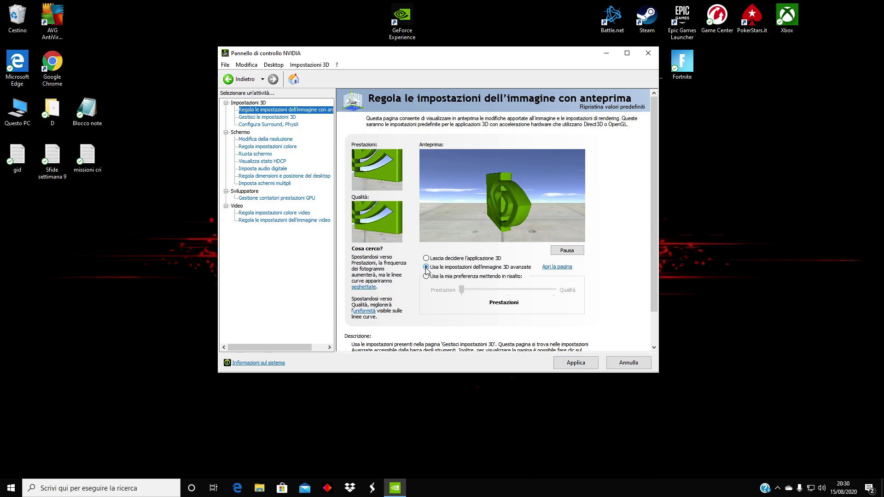
{"action": "left_click", "coordinate": [427, 276]}
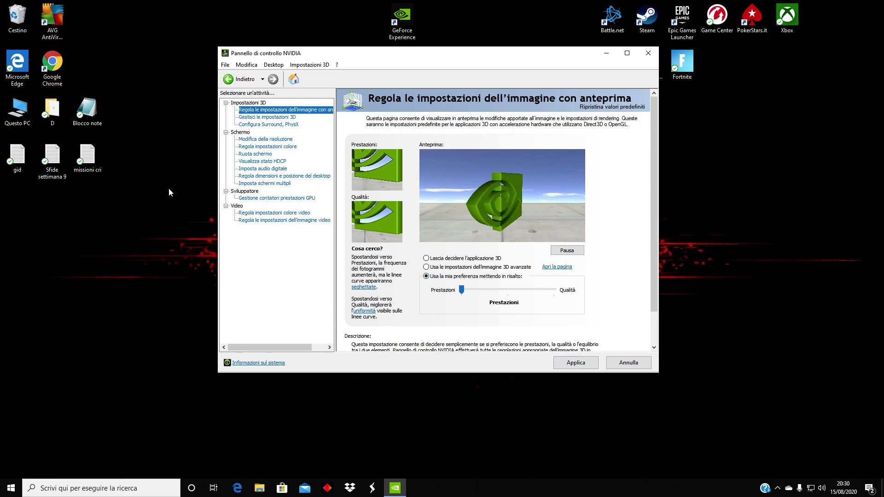
Open the global 3D settings and examine the image sharpening and antialiasing entries.
{"action": "left_click", "coordinate": [268, 117]}
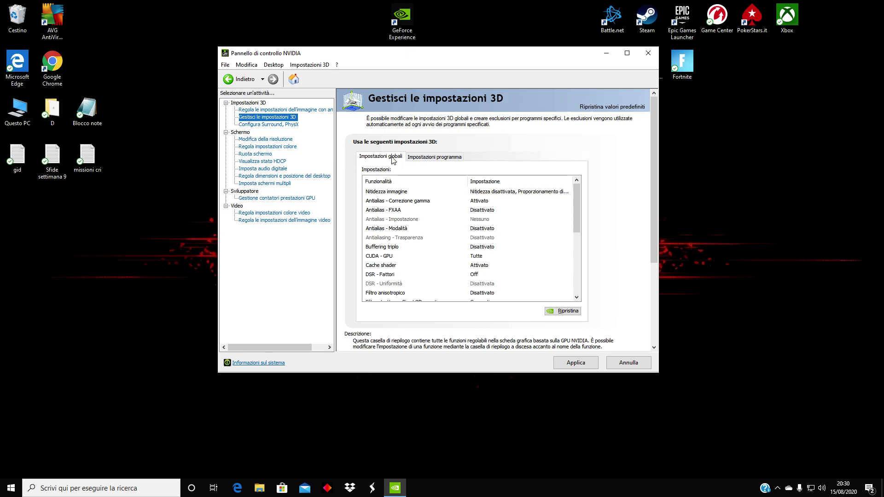
{"action": "scroll", "coordinate": [418, 162], "scroll_direction": "down", "scroll_amount": 1}
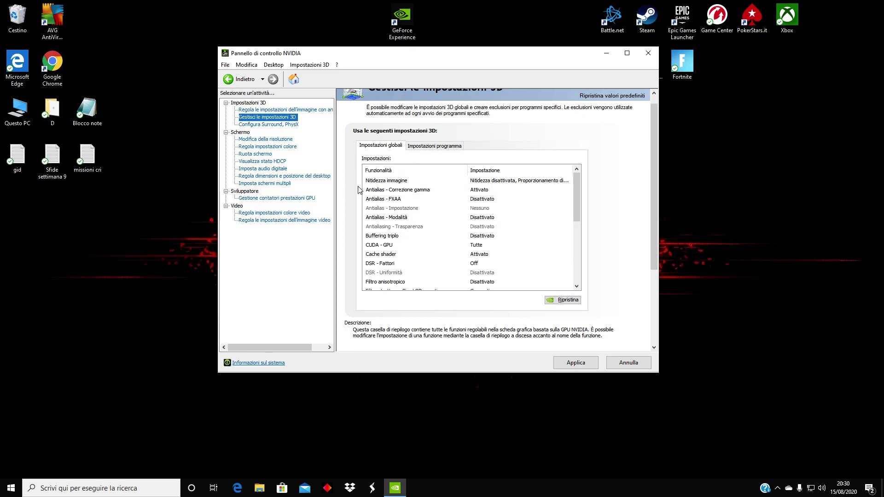
{"action": "mouse_move", "coordinate": [387, 184]}
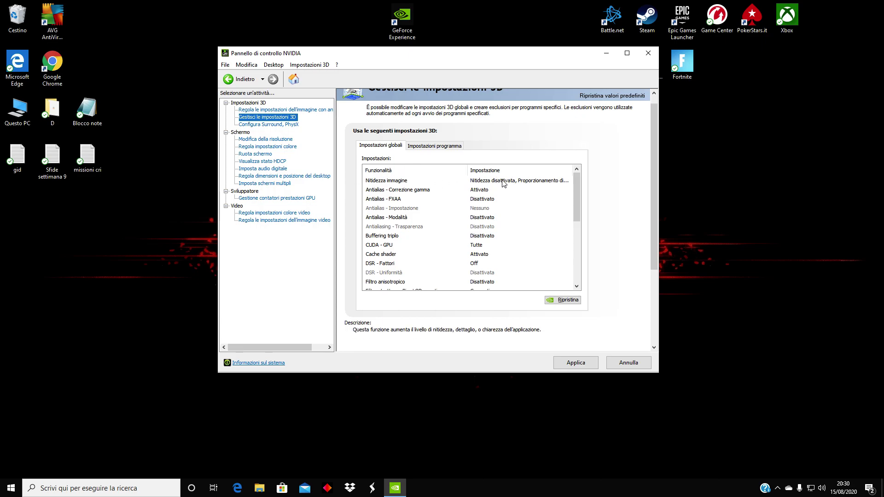
{"action": "mouse_move", "coordinate": [396, 200]}
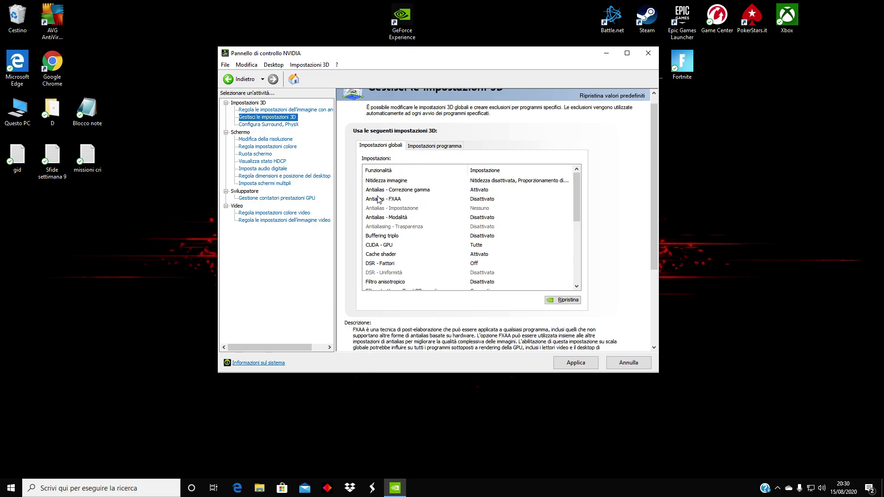
{"action": "mouse_move", "coordinate": [370, 212]}
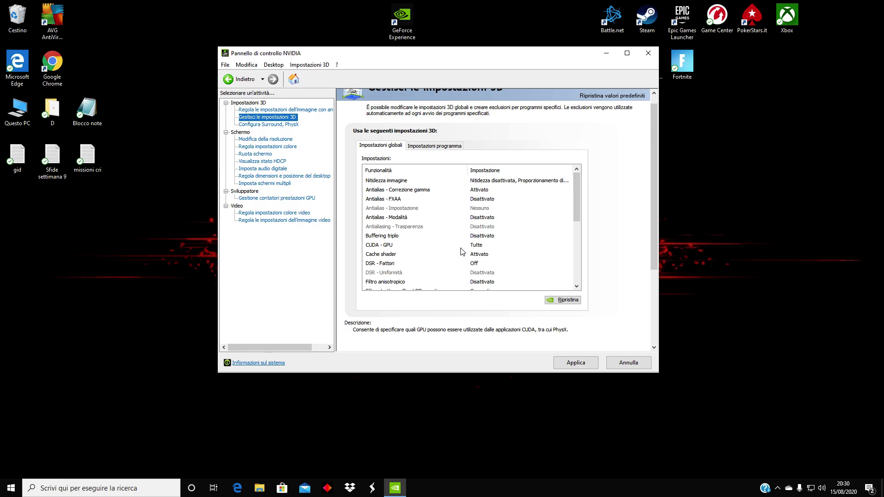
Check which graphics cards are enabled for CUDA - GPU in the global 3D settings.
{"action": "left_click", "coordinate": [481, 247]}
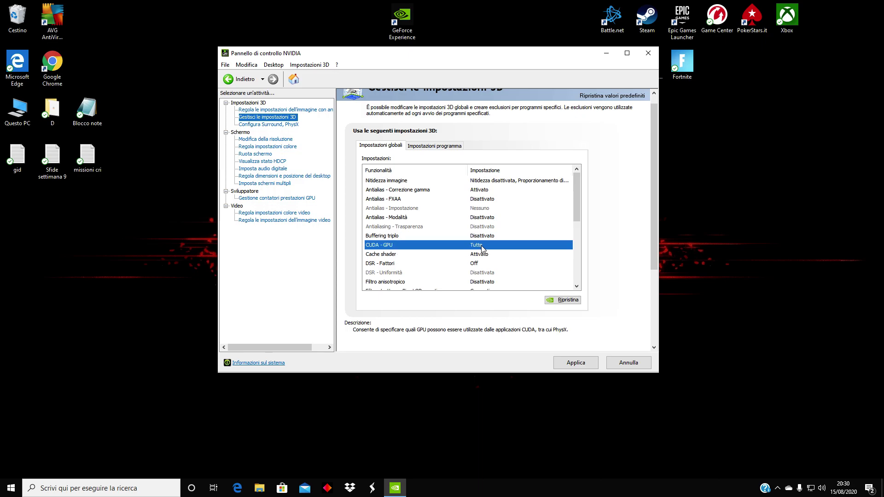
{"action": "left_click", "coordinate": [482, 249]}
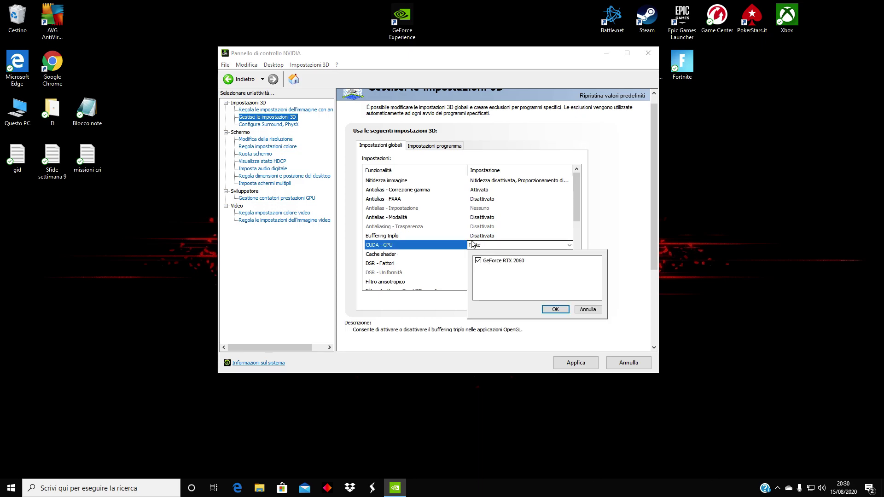
{"action": "left_click", "coordinate": [476, 249]}
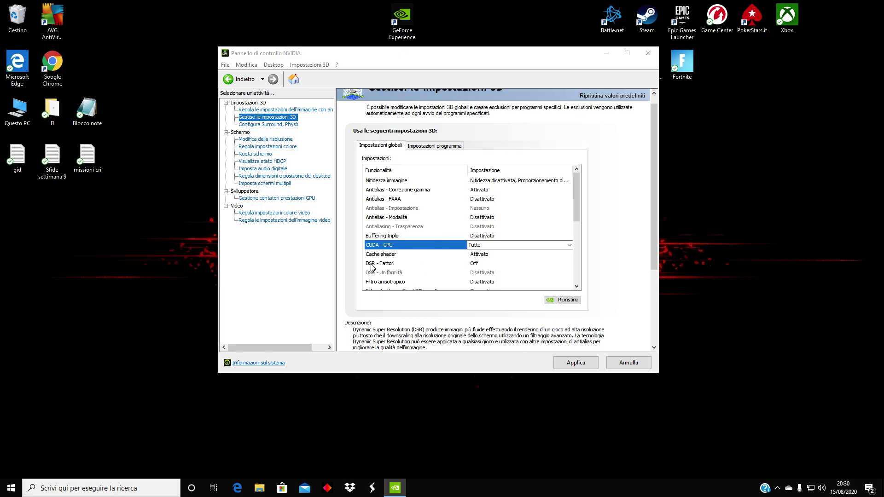
Review the remaining global 3D settings down to the preferred refresh rate and check the choices offered for it.
{"action": "scroll", "coordinate": [405, 251], "scroll_direction": "down", "scroll_amount": 2}
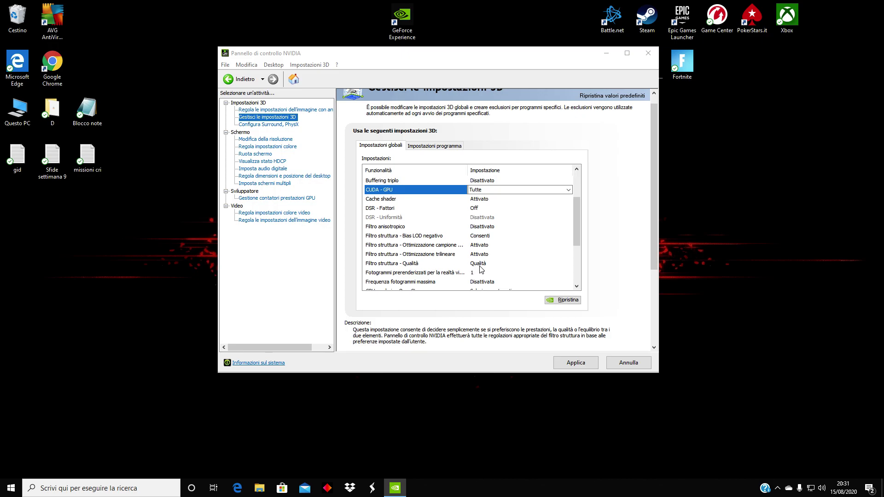
{"action": "scroll", "coordinate": [480, 268], "scroll_direction": "down", "scroll_amount": 1}
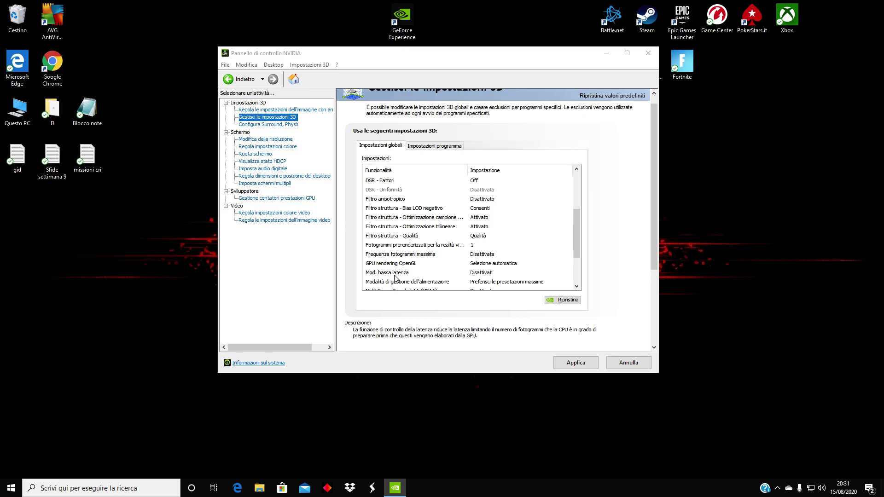
{"action": "scroll", "coordinate": [466, 280], "scroll_direction": "down", "scroll_amount": 2}
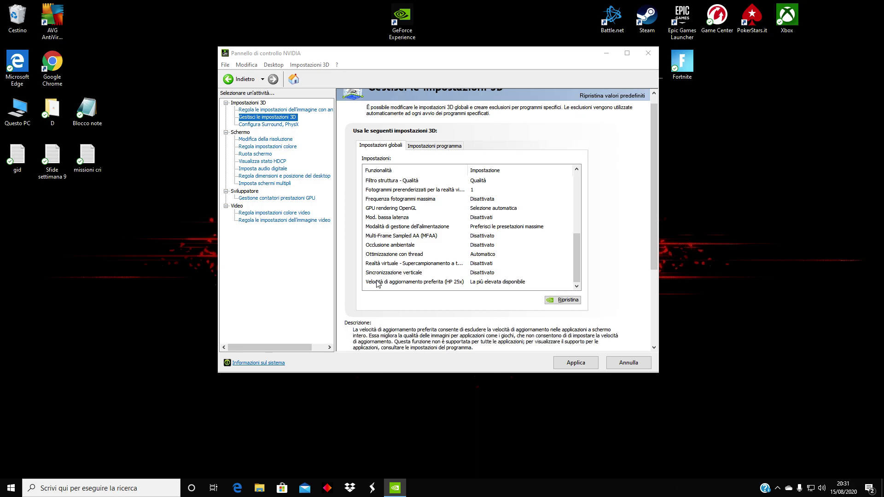
{"action": "left_click", "coordinate": [510, 287]}
{"action": "left_click", "coordinate": [510, 282]}
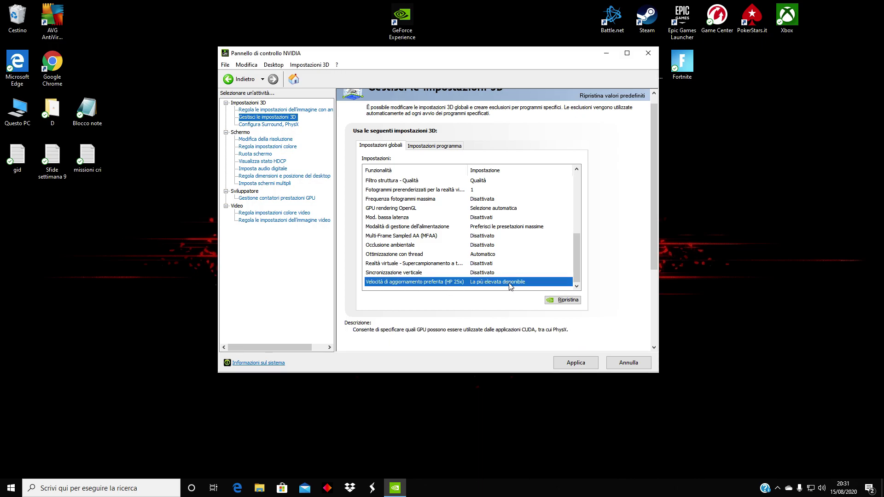
{"action": "left_click", "coordinate": [509, 285]}
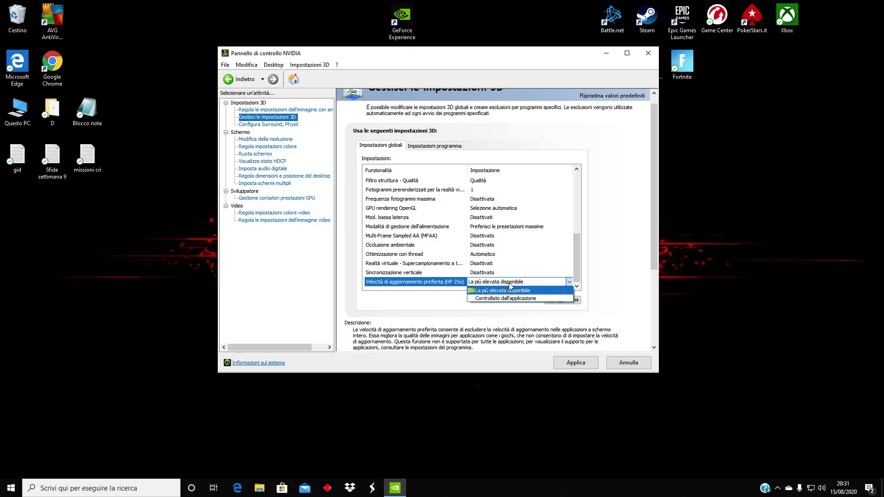
{"action": "left_click", "coordinate": [510, 283]}
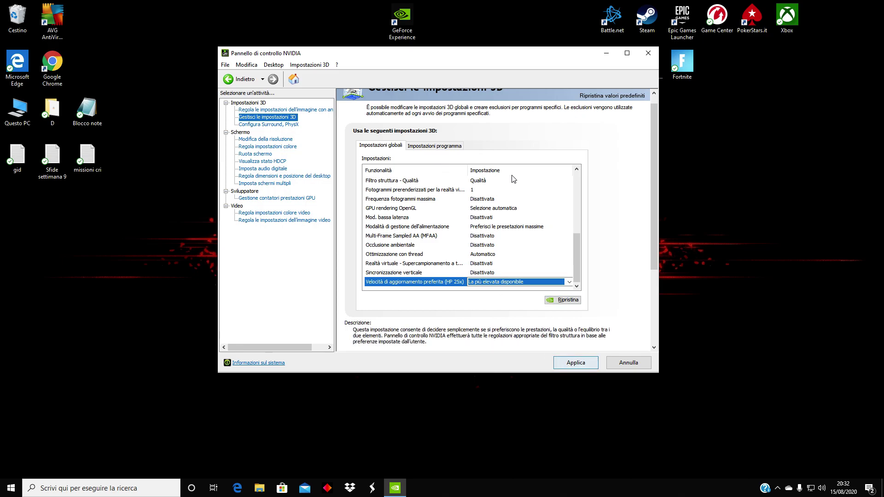
Review Fortnite's program-specific 3D settings from image sharpening through to the preferred refresh rate.
{"action": "left_click", "coordinate": [434, 147]}
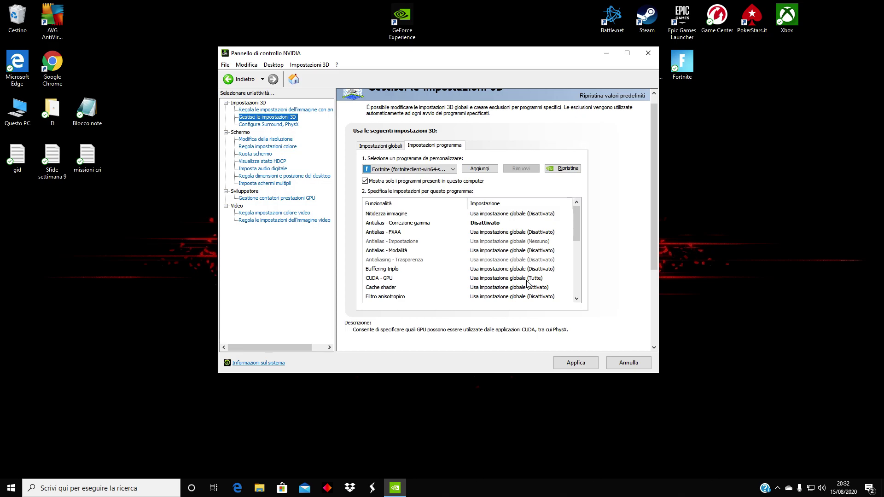
{"action": "scroll", "coordinate": [456, 288], "scroll_direction": "down", "scroll_amount": 1}
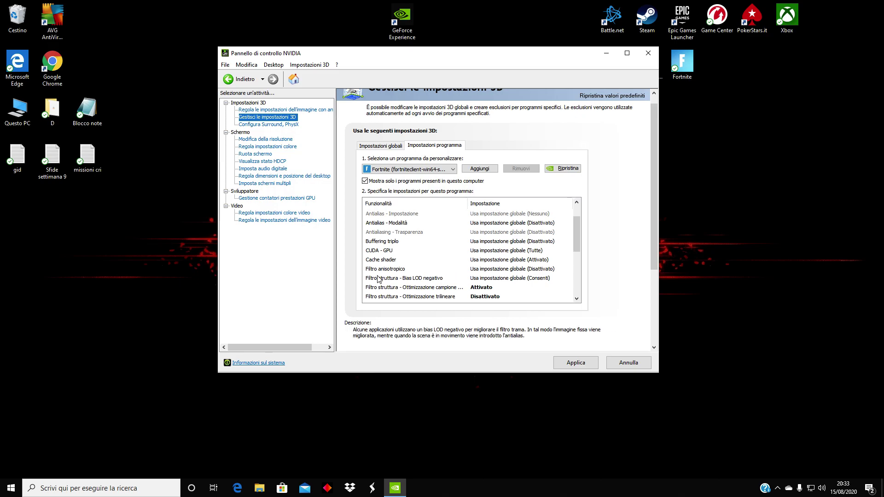
{"action": "scroll", "coordinate": [379, 279], "scroll_direction": "down", "scroll_amount": 1}
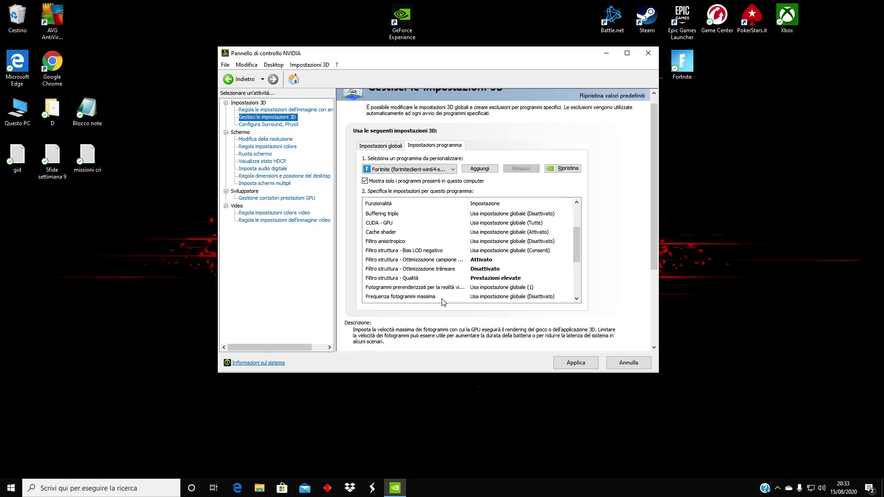
{"action": "left_click", "coordinate": [577, 299]}
{"action": "left_click", "coordinate": [576, 299]}
{"action": "left_click", "coordinate": [576, 298]}
{"action": "left_click", "coordinate": [577, 298]}
{"action": "left_click", "coordinate": [576, 299]}
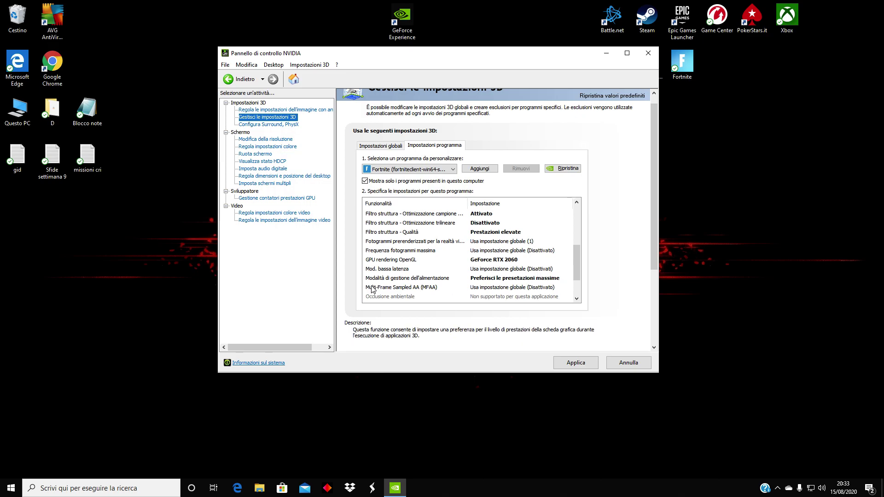
{"action": "left_click", "coordinate": [577, 298]}
{"action": "left_click", "coordinate": [576, 299]}
{"action": "left_click", "coordinate": [576, 298]}
{"action": "left_click", "coordinate": [576, 298]}
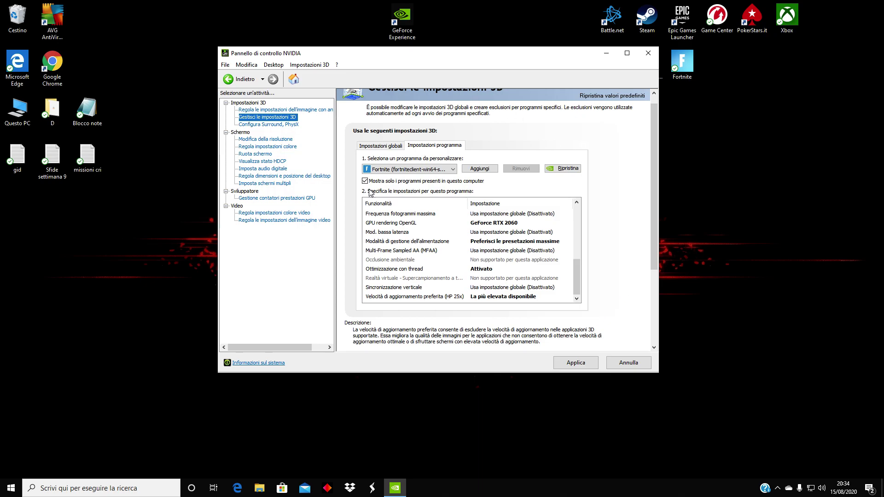
Close the NVIDIA Control Panel, applying the pending changes.
{"action": "left_click", "coordinate": [645, 55]}
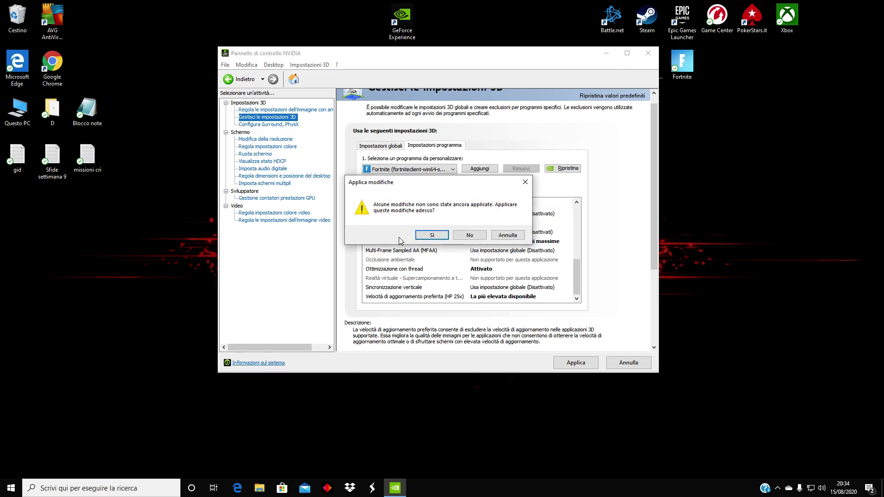
{"action": "left_click", "coordinate": [446, 236]}
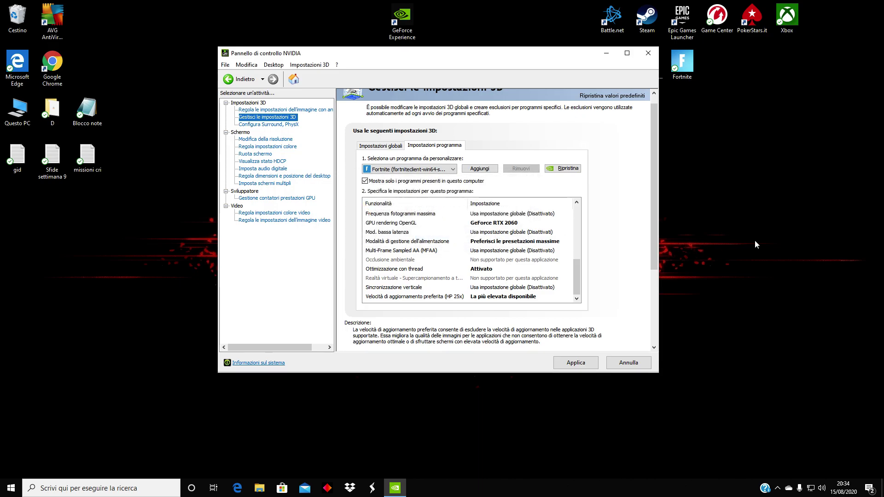
{"action": "left_click", "coordinate": [379, 146]}
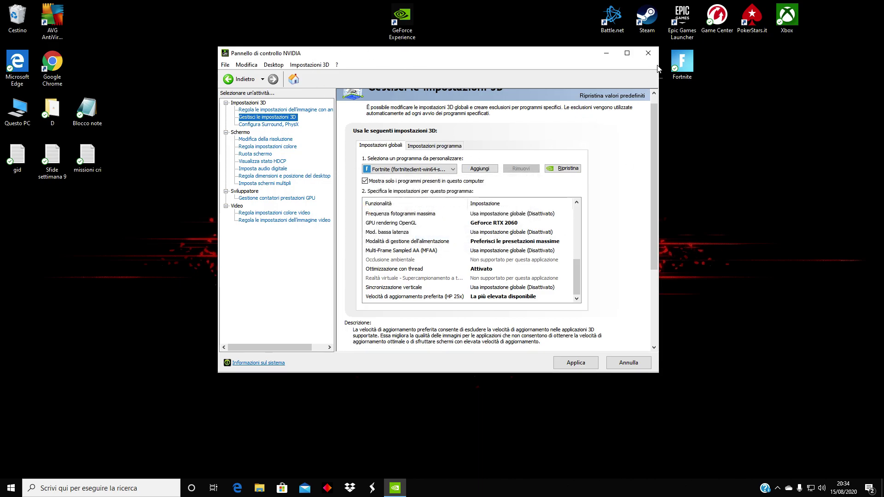
{"action": "left_click", "coordinate": [649, 54]}
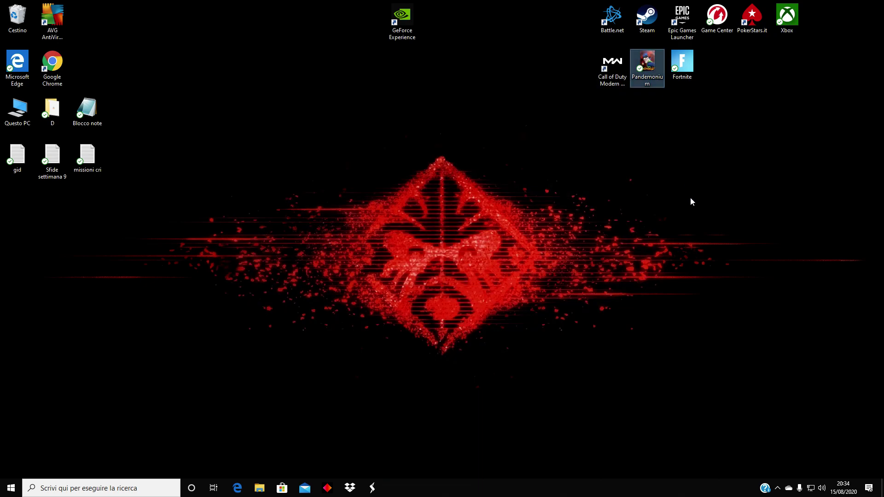
Launch Fortnite from the desktop and enter the Battaglia Reale mode.
{"action": "left_click", "coordinate": [684, 68]}
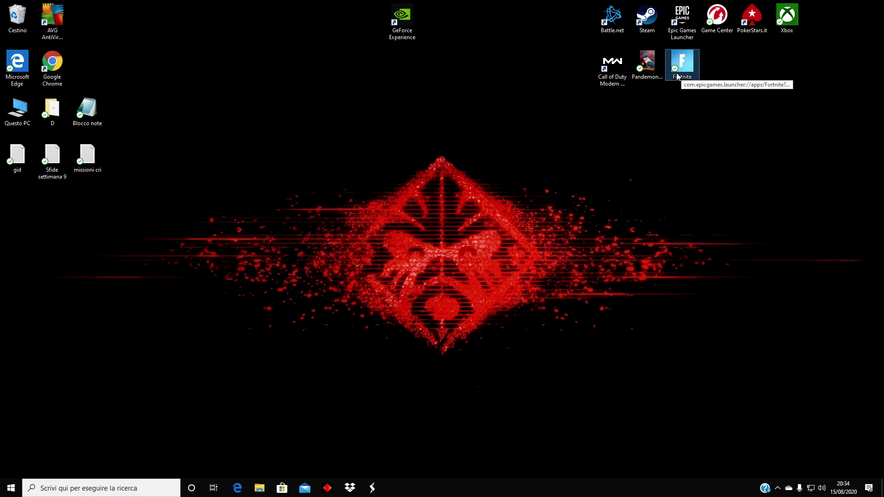
{"action": "double_click", "coordinate": [676, 76]}
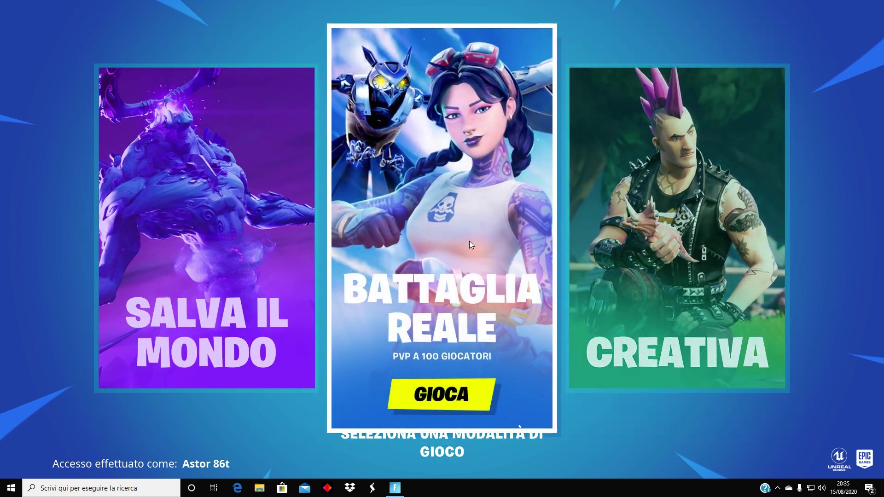
{"action": "left_click", "coordinate": [469, 241]}
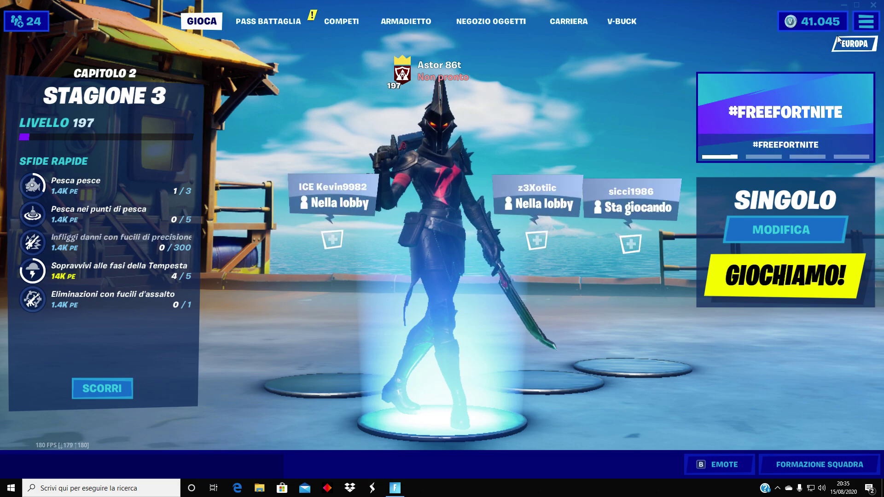
Open the game's video settings and select 180 FPS as the frame rate limit.
{"action": "left_click", "coordinate": [869, 23]}
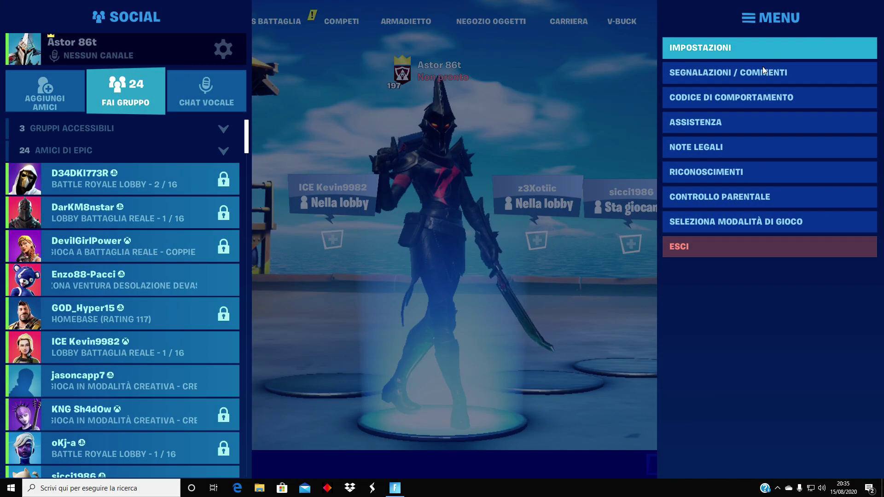
{"action": "left_click", "coordinate": [723, 51]}
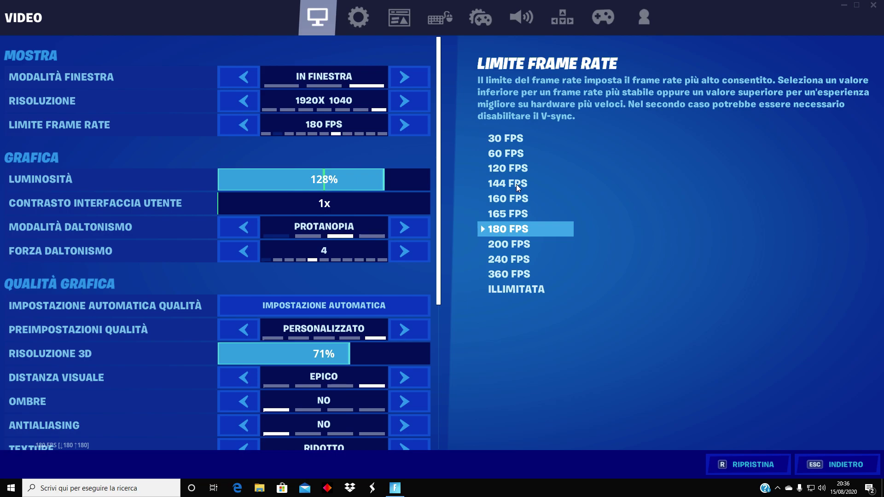
{"action": "left_click", "coordinate": [501, 228]}
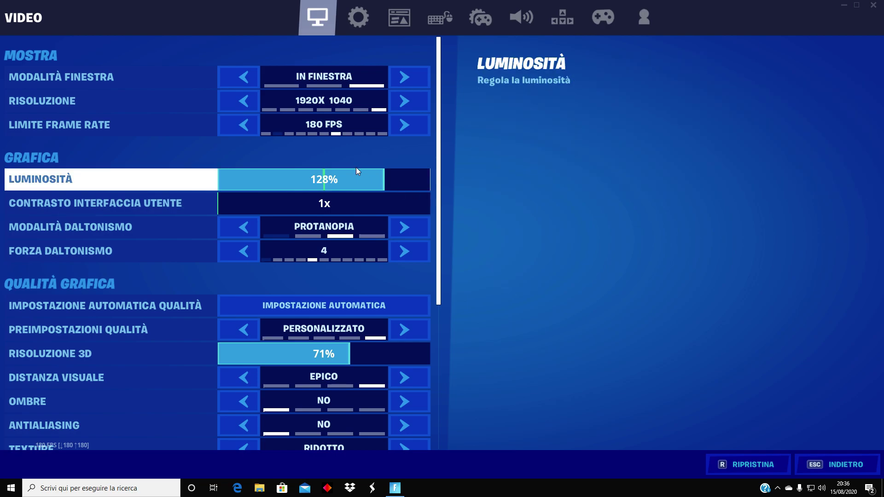